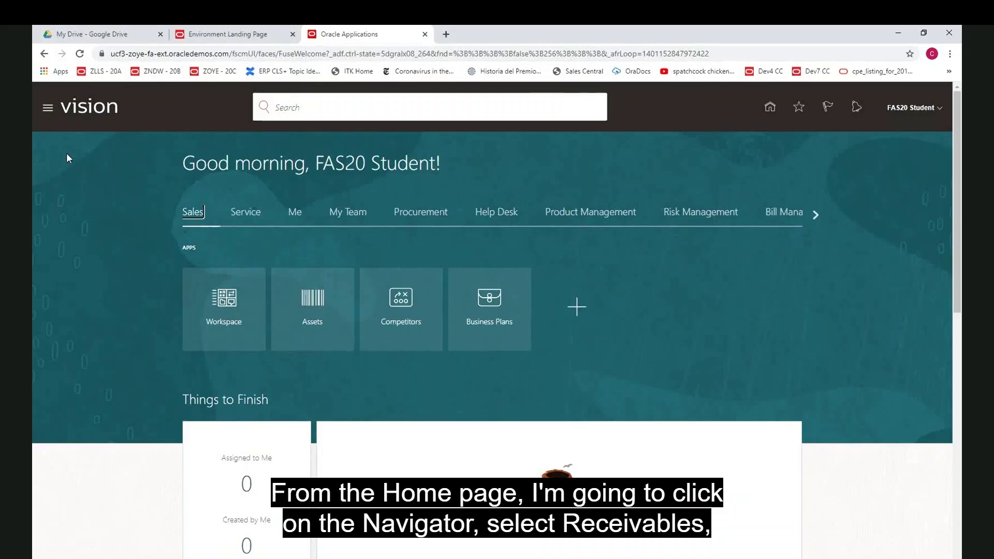
- Open the Billing work area under Receivables and check which business units can be chosen
click(51, 113)
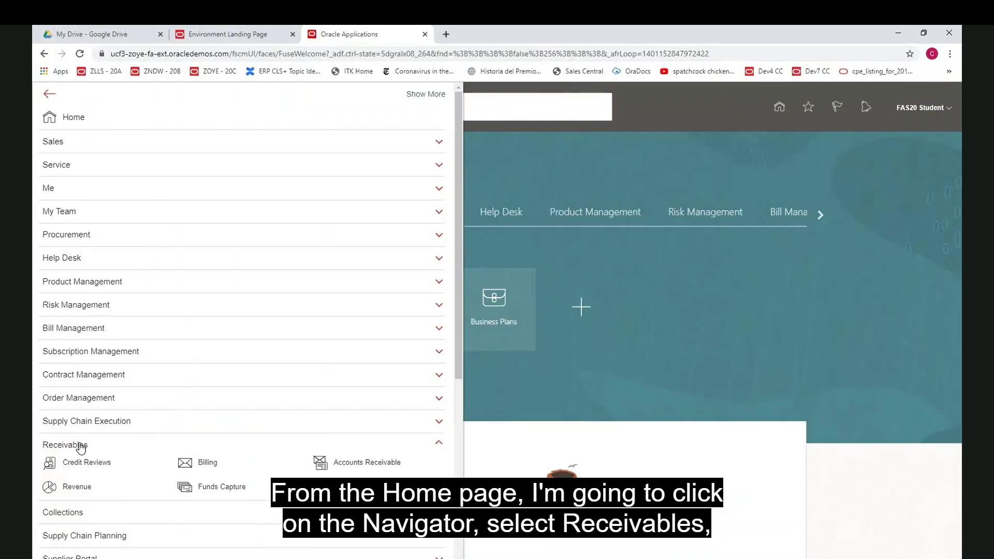
click(215, 467)
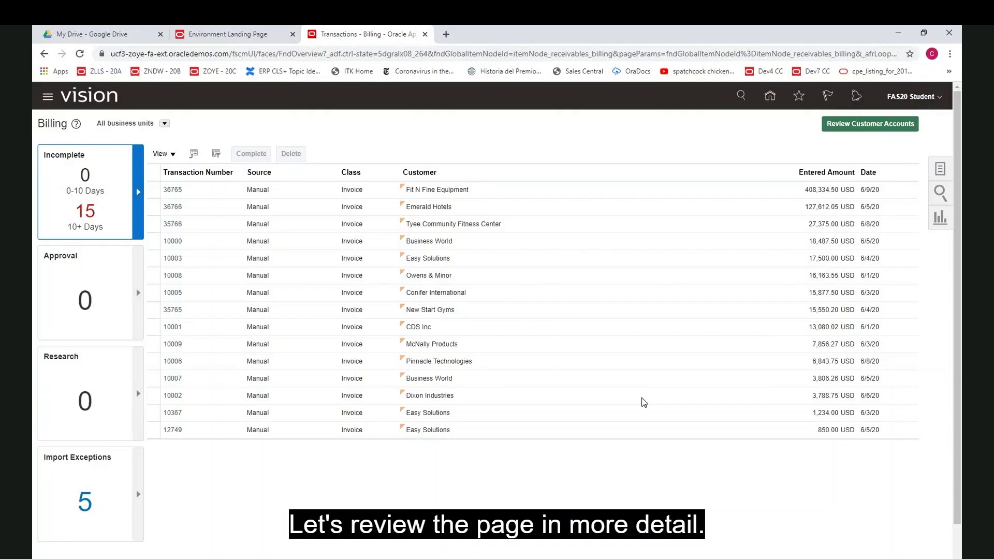
click(165, 125)
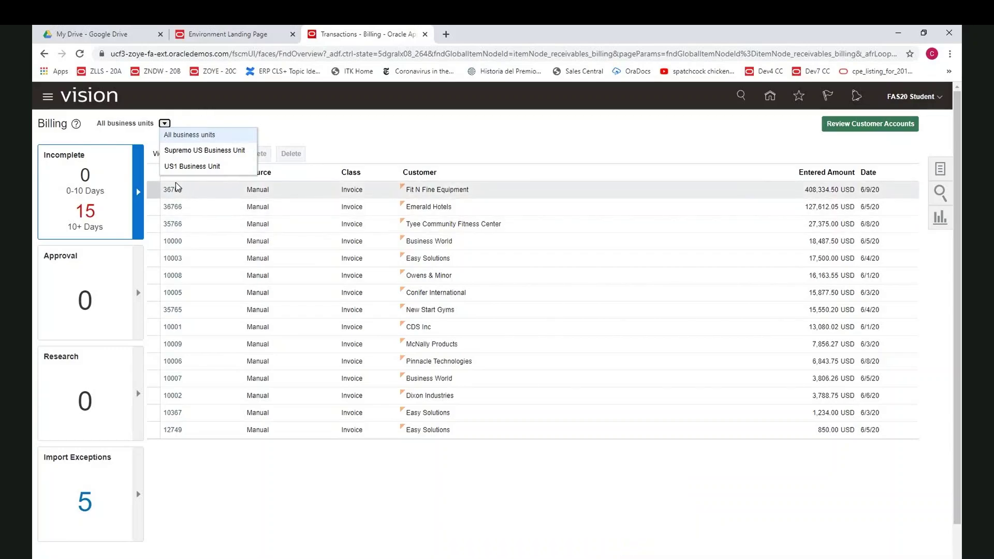
click(403, 136)
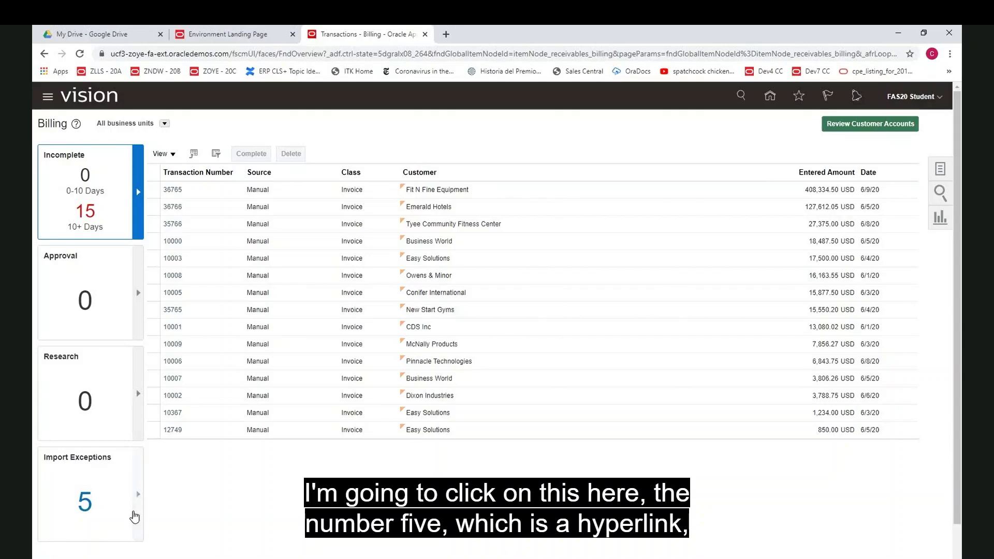
- Display the import exceptions in the Billing work area and open the Manage Transactions page
click(87, 505)
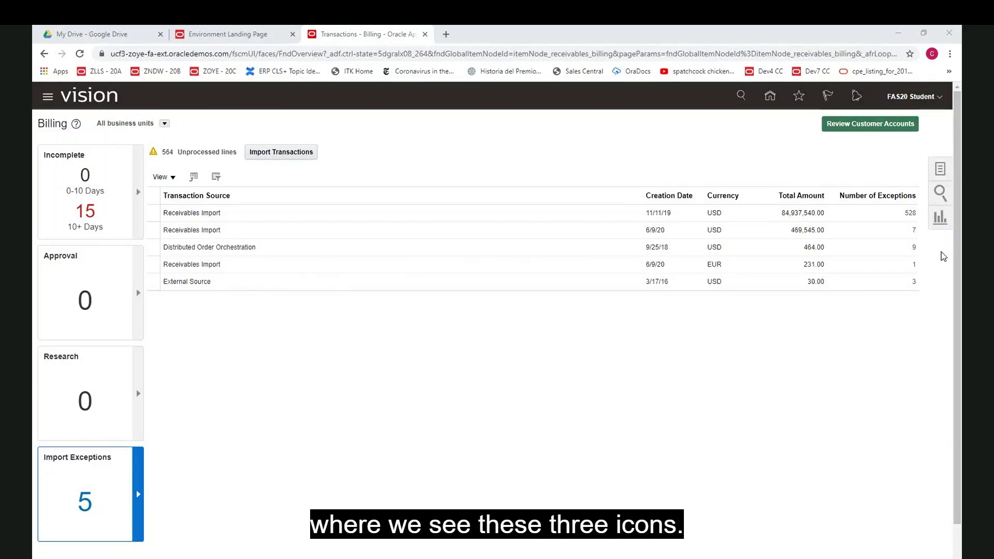
click(941, 170)
key(alt+Tab)
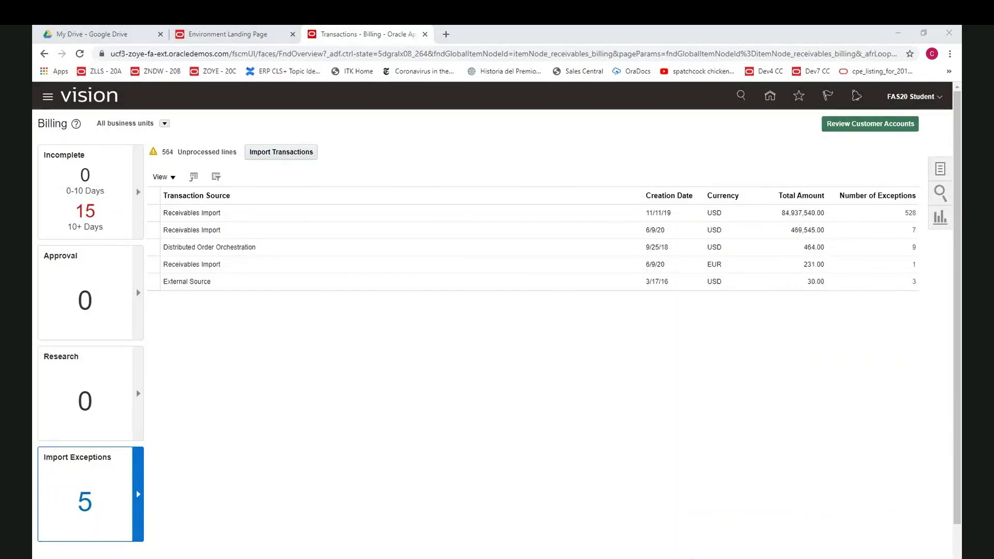
click(950, 173)
click(950, 173)
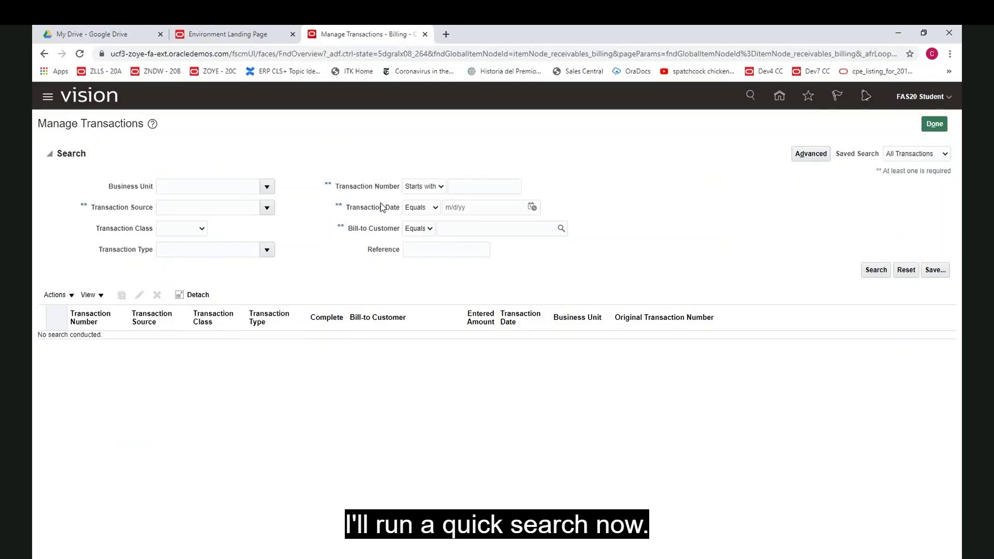
- Look up the customer Easy Solutions and set it as the bill-to customer for the transaction search
click(560, 234)
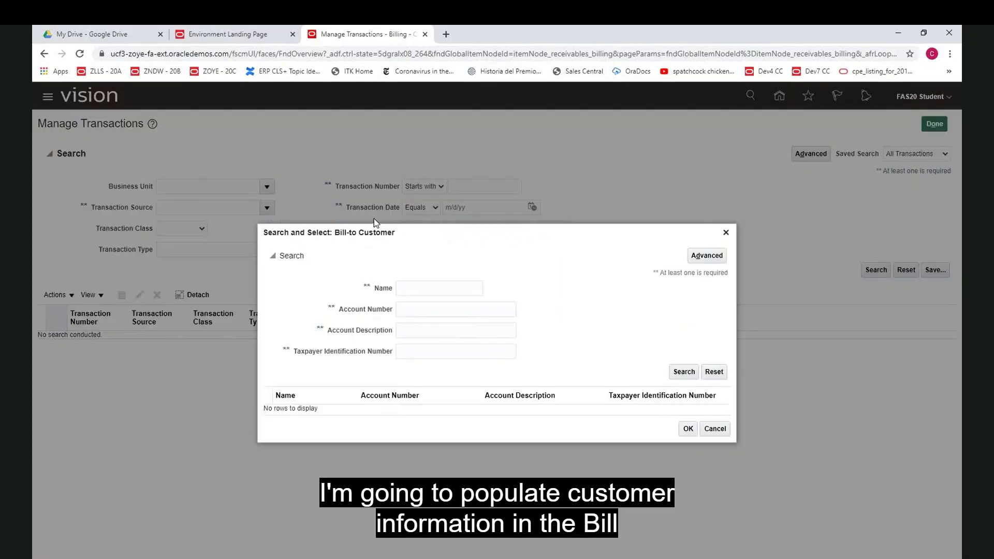
click(423, 287)
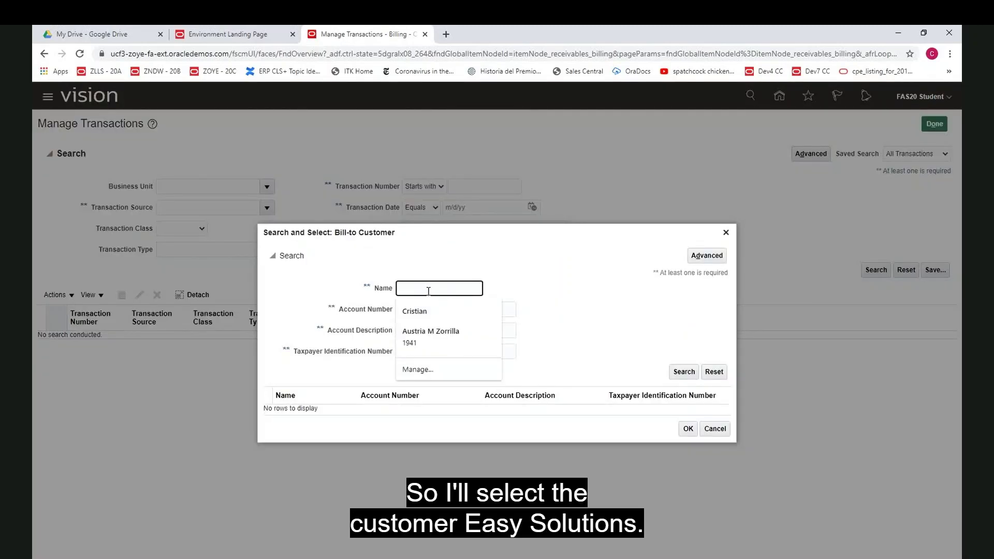
text(Easy Soluti)
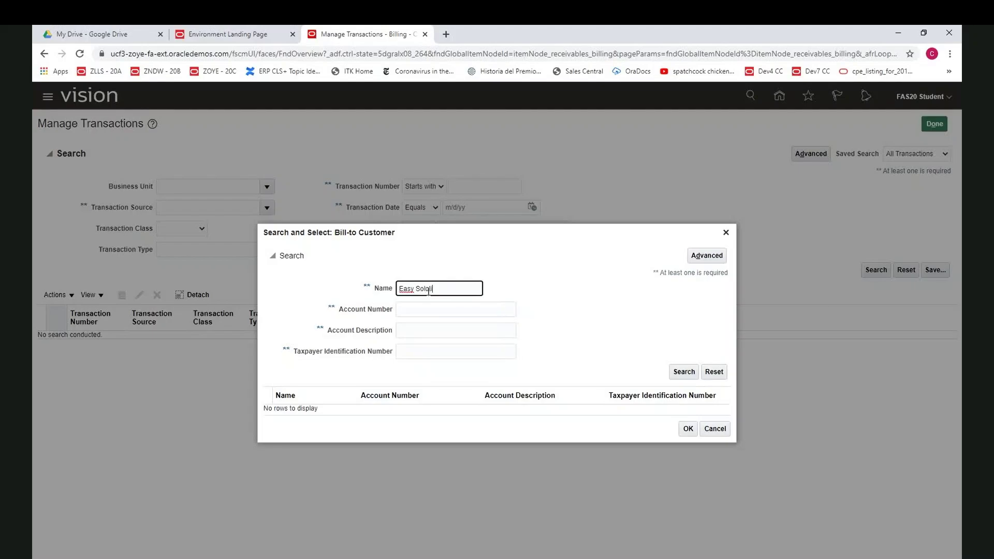
text(ons)
click(684, 371)
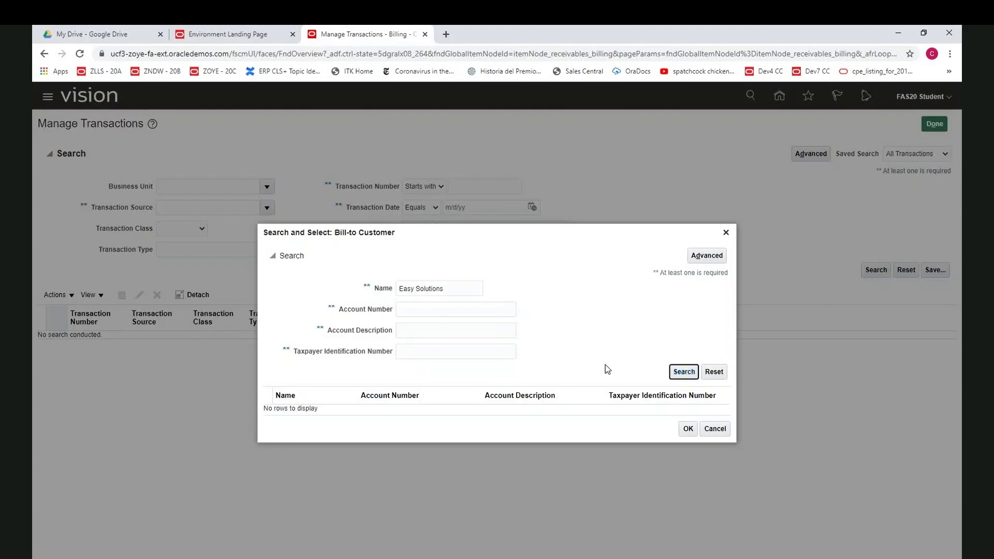
click(454, 411)
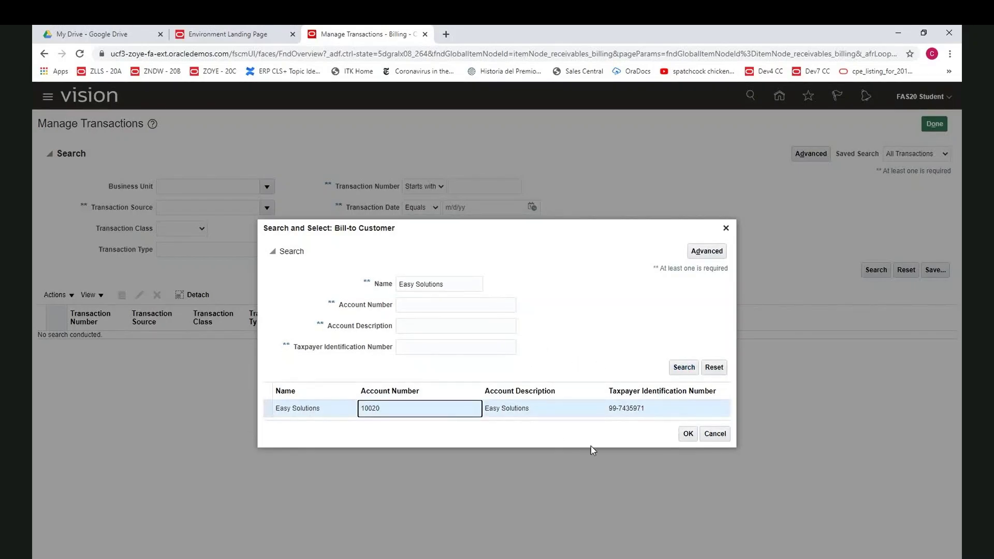
click(687, 435)
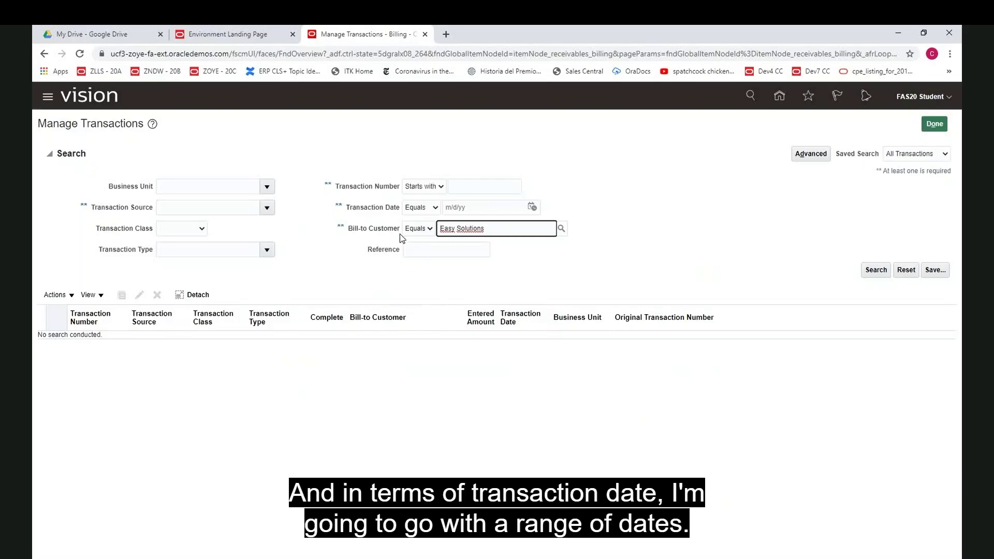
- Set the transaction date range to between 1/1/19 and 12/31/19 and run the transaction search
click(432, 208)
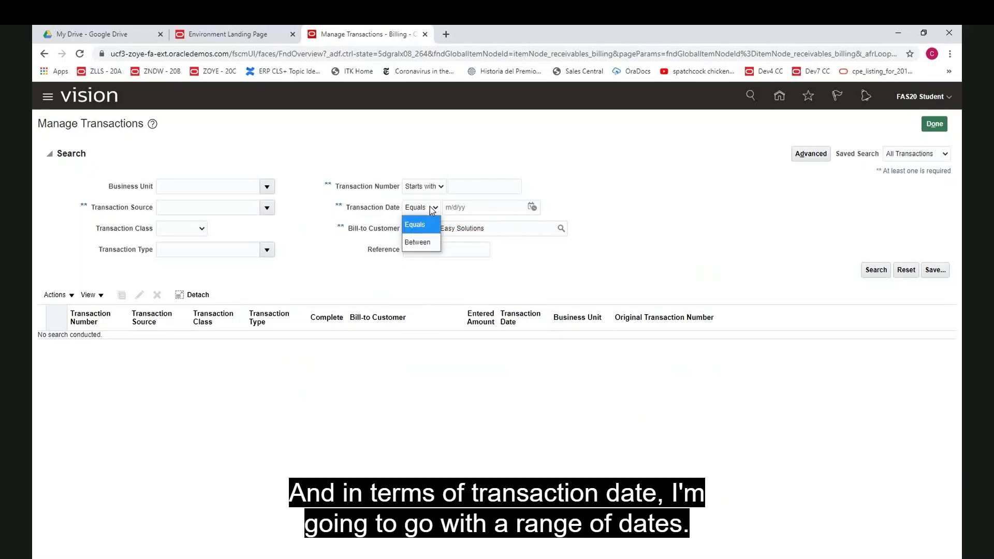
click(420, 247)
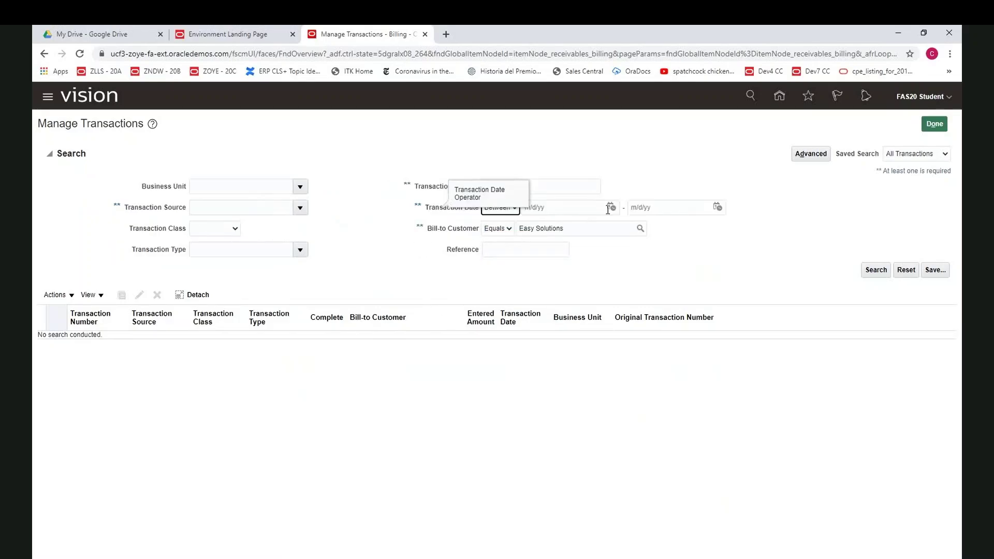
click(611, 207)
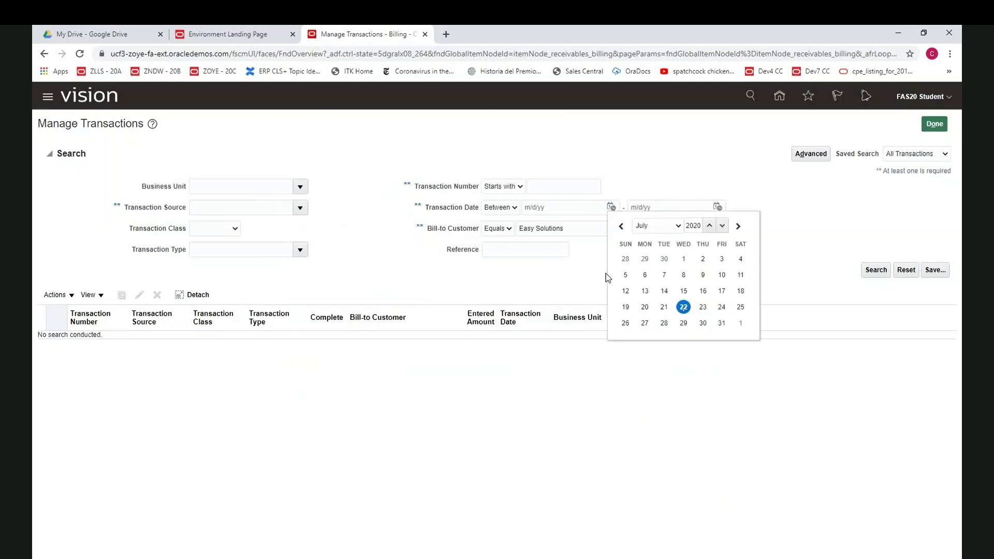
click(646, 303)
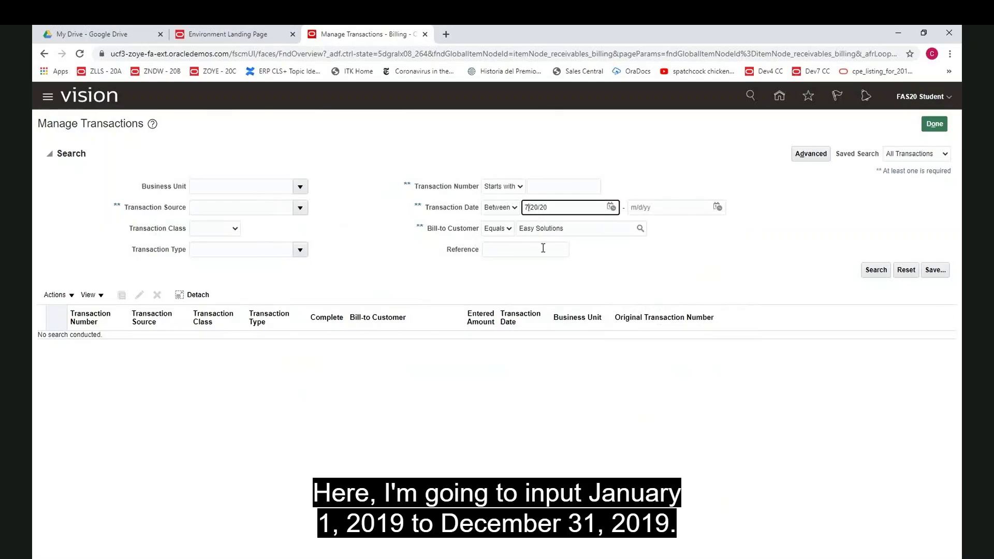
key(shift+Left)
text(1)
key(shift+Right)
key(shift+Right)
text(1)
click(671, 209)
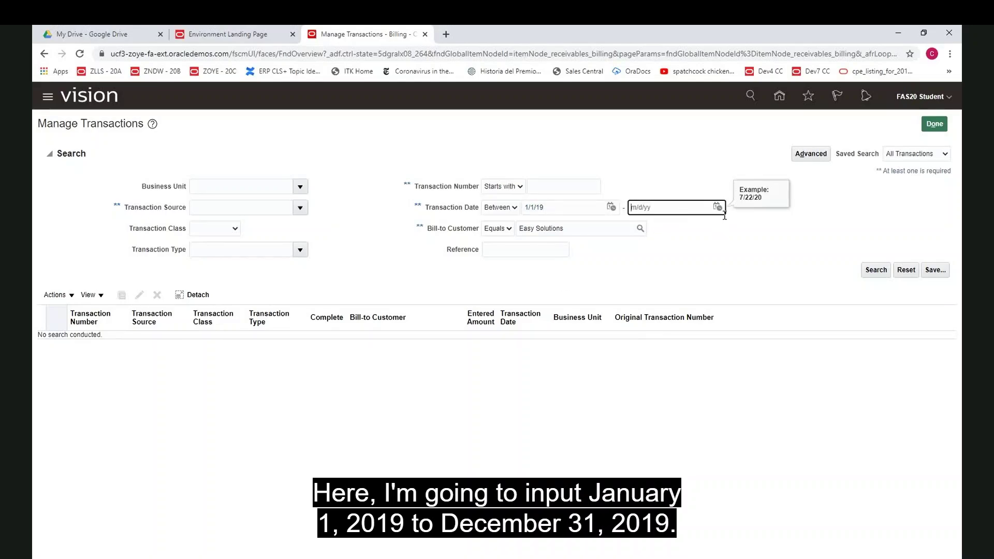
text(12/31/19)
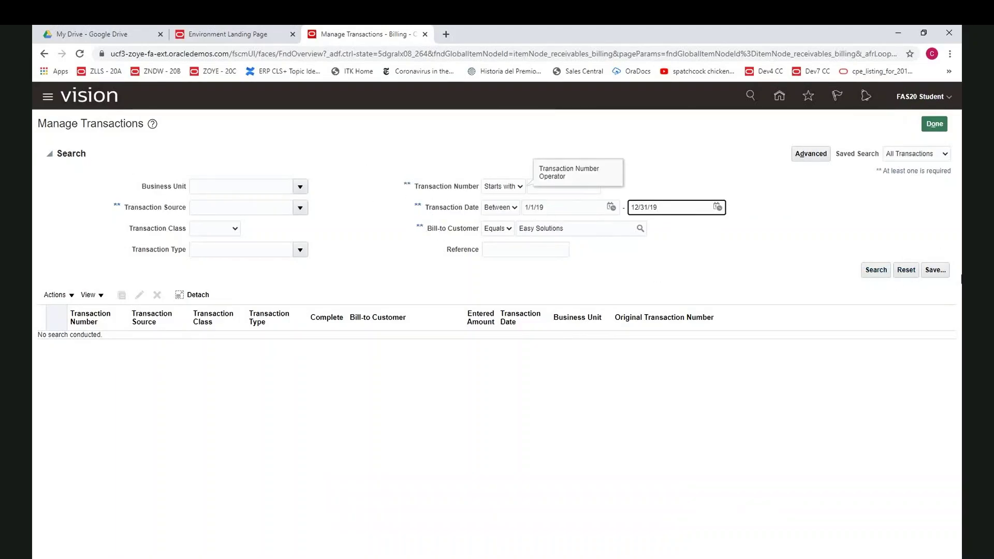
click(877, 270)
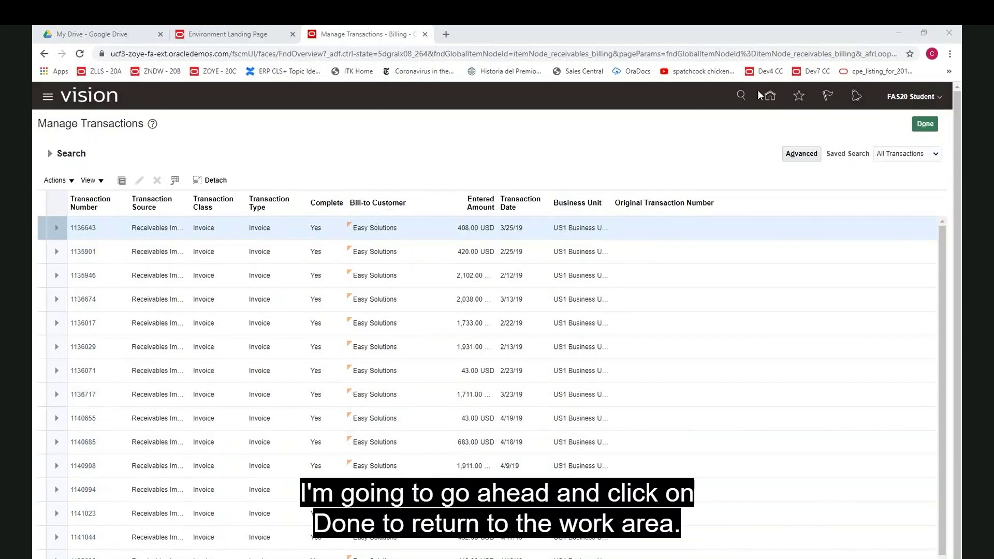
- Return to the Billing work area and show its quick transaction search fields
click(927, 125)
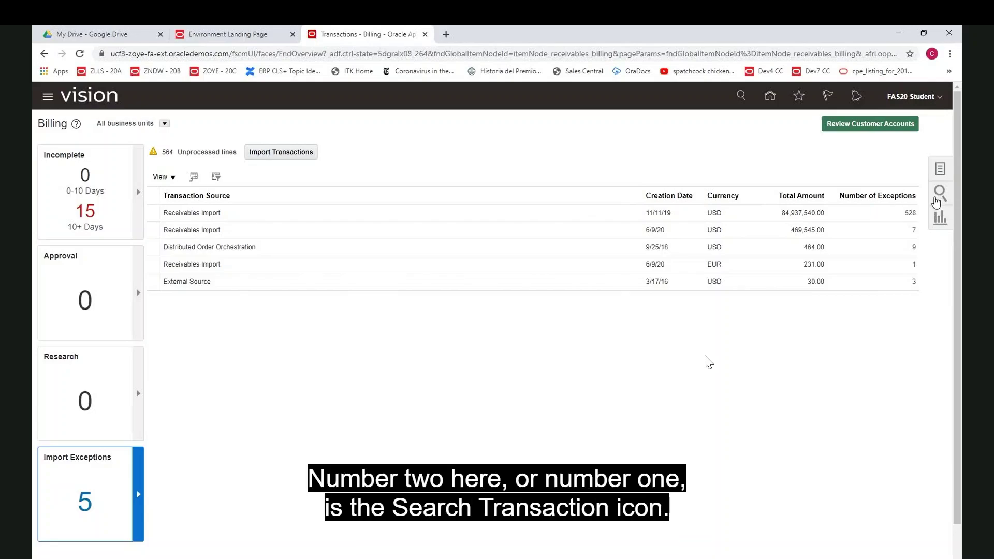
click(940, 194)
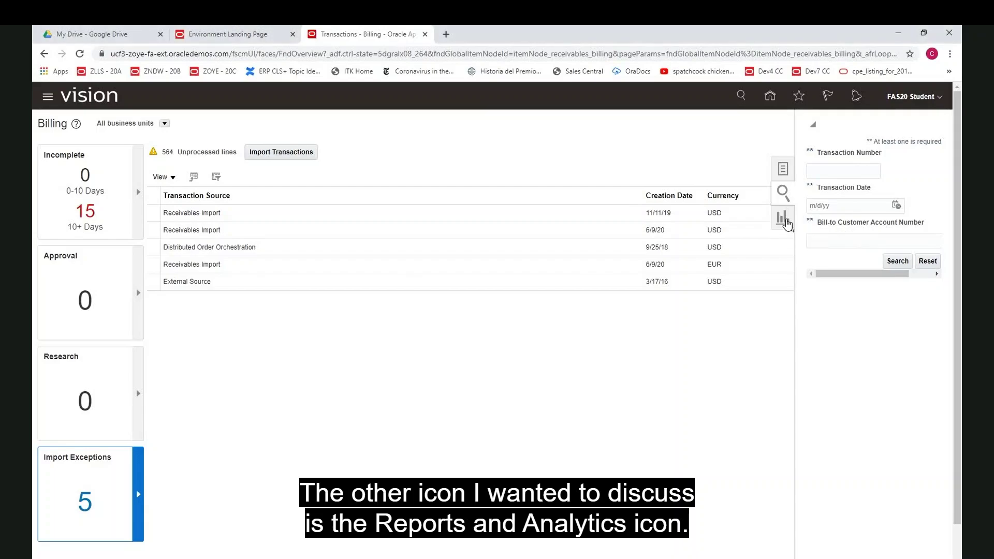
- View the scheduling parameters of the Billing History Report from Shared Reports and Analytics, and return to the Billing work area
click(786, 220)
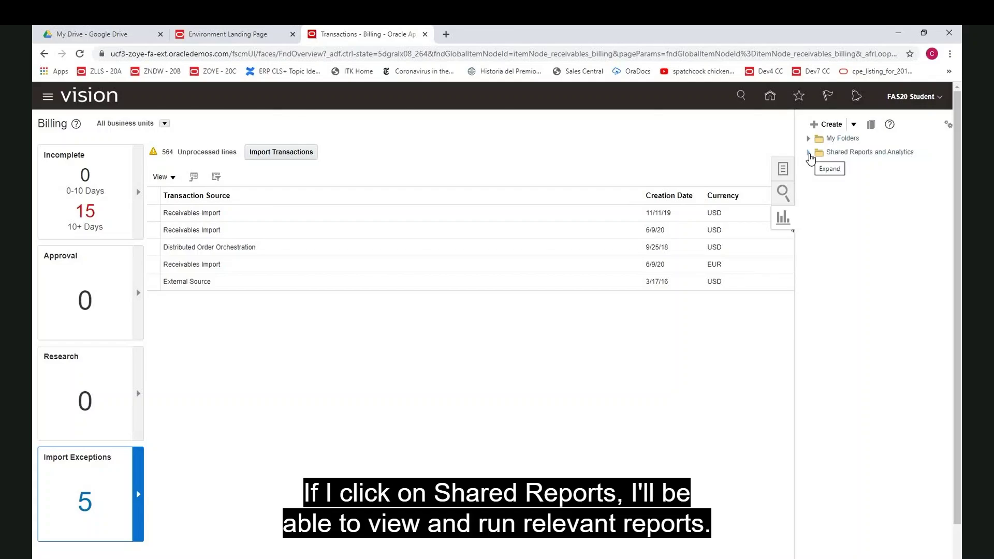
click(810, 154)
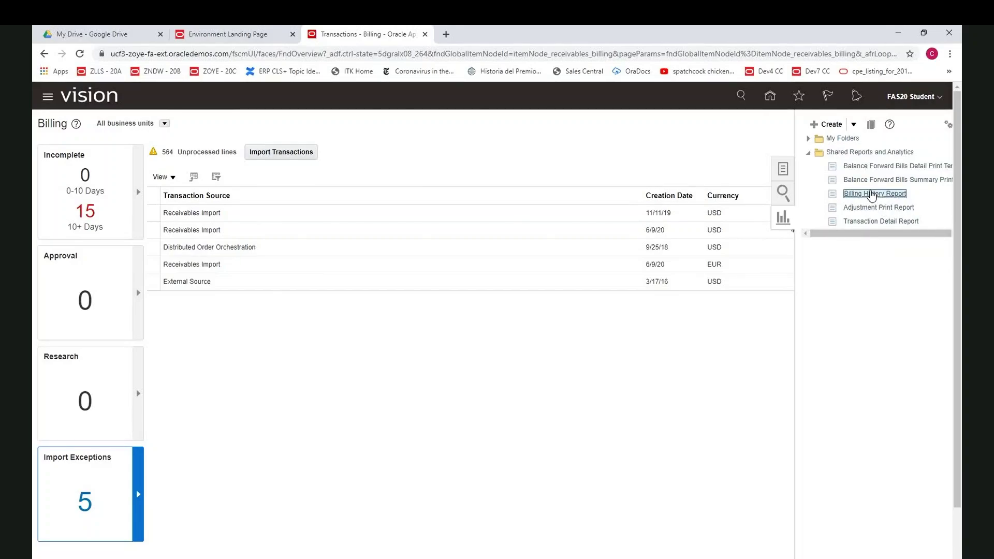
mouse_move(865, 194)
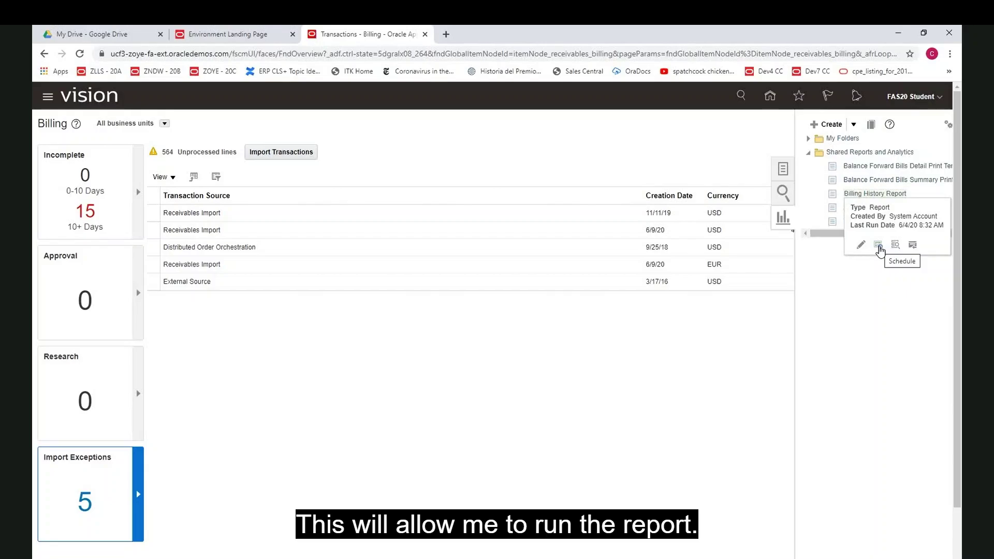
click(879, 247)
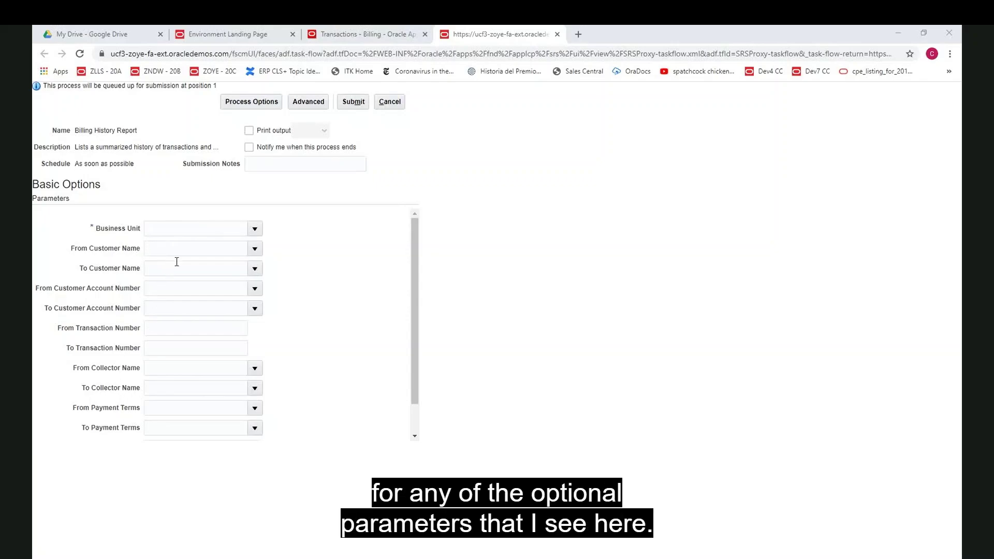
click(403, 106)
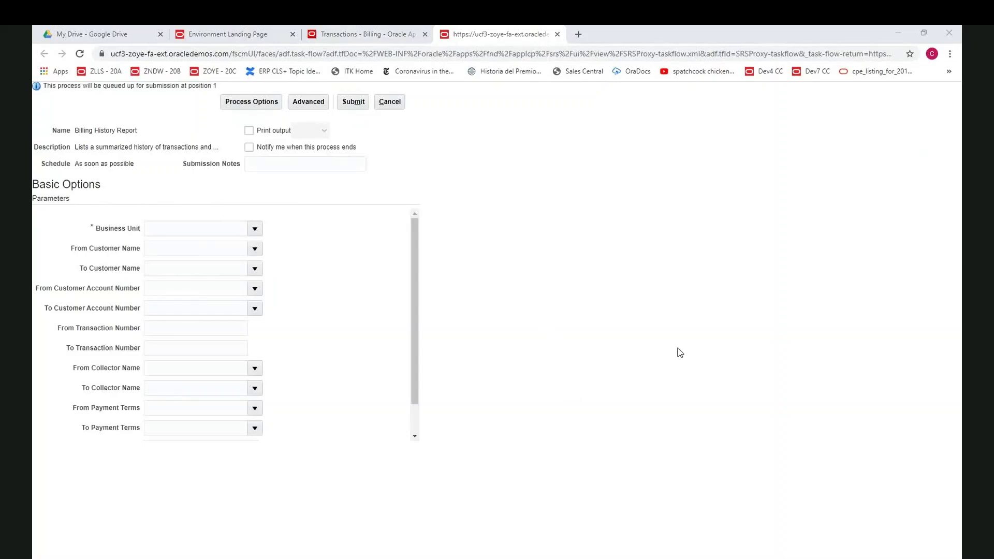
click(377, 35)
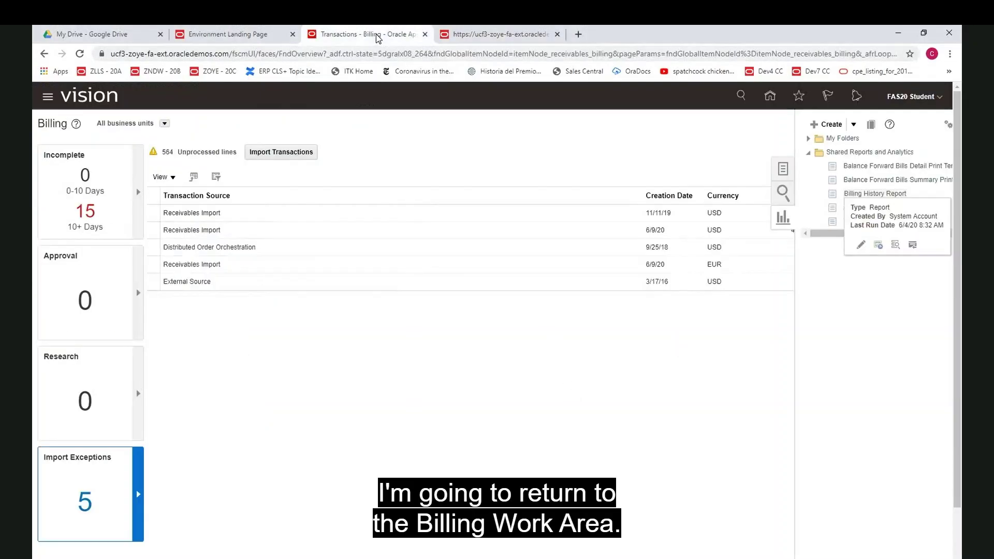